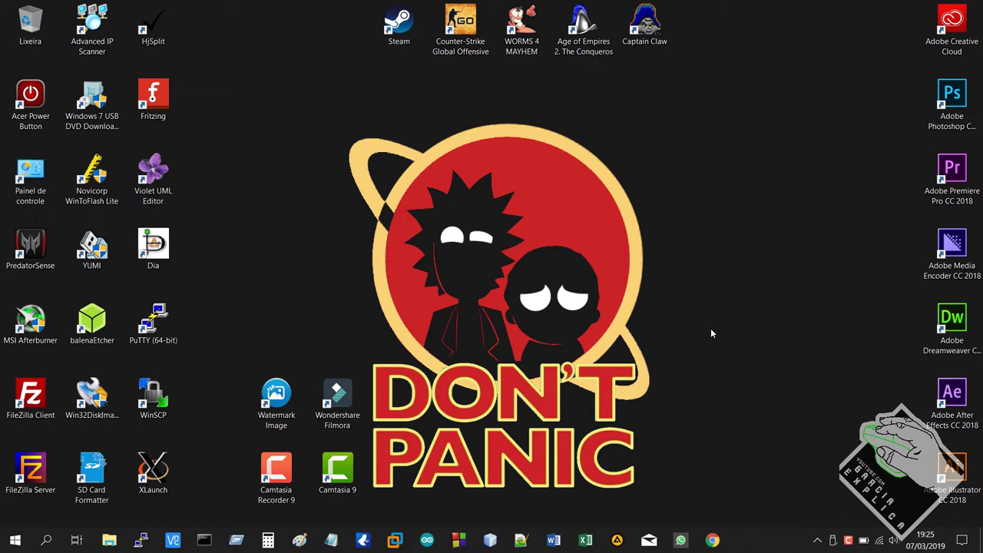
pyautogui.moveTo(297, 85); pyautogui.dragTo(266, 95)
pyautogui.click(682, 505)
pyautogui.click(265, 93)
pyautogui.moveTo(236, 100); pyautogui.dragTo(645, 489)
pyautogui.click(406, 294)
pyautogui.moveTo(247, 328); pyautogui.dragTo(684, 497)
pyautogui.click(684, 498)
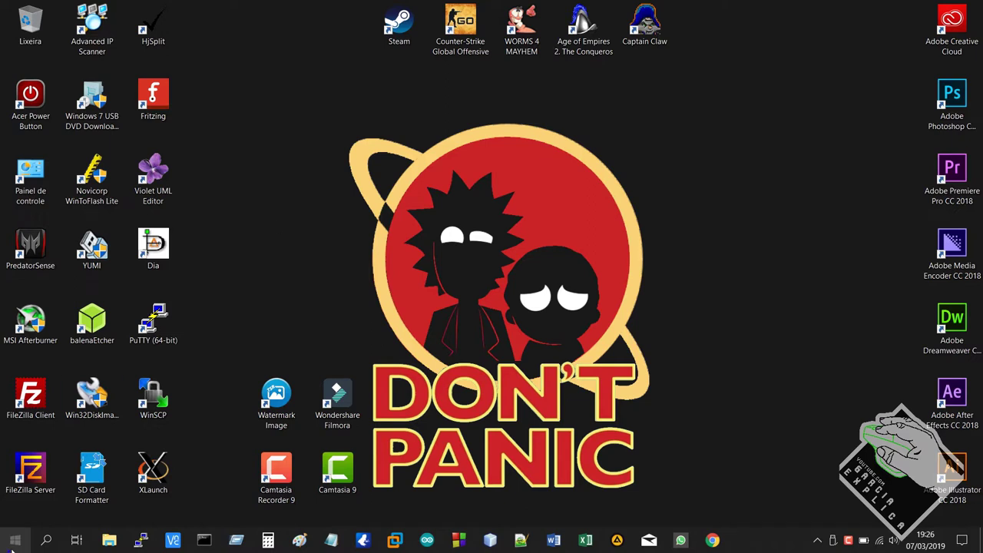
# Step: Open the file explorer and show the contents of Este Computador
pyautogui.rightClick(11, 543)
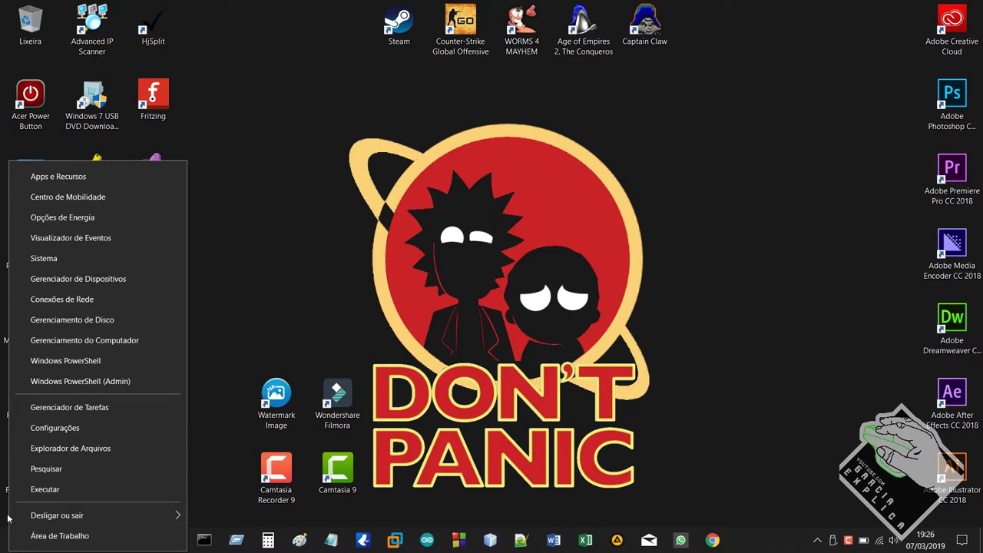
pyautogui.press('super+e')
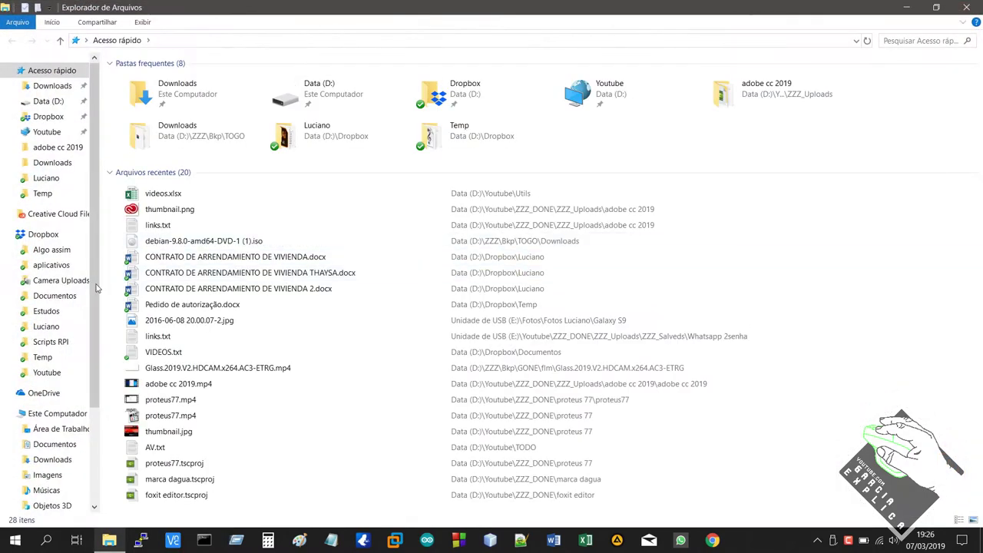
pyautogui.click(77, 411)
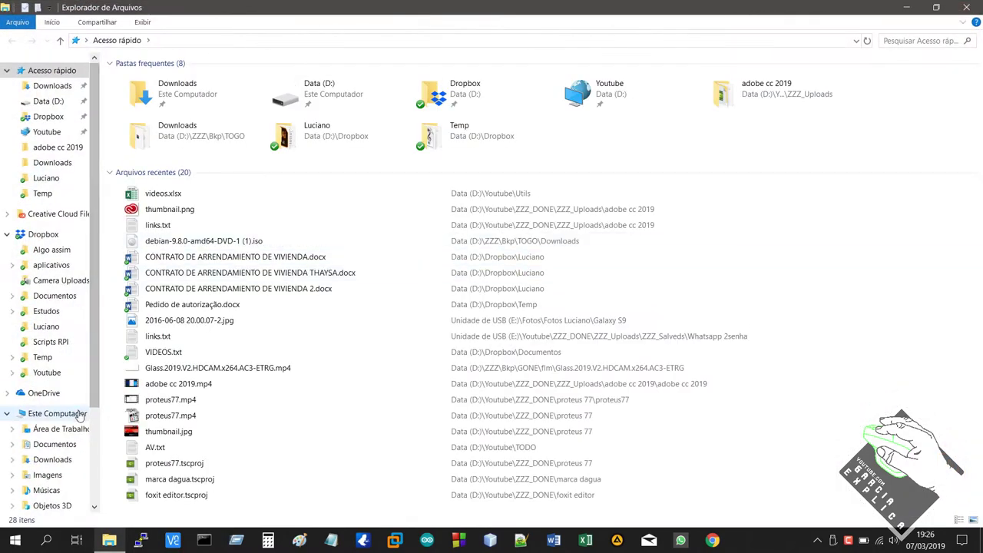
# Step: Examine the free and total space of the Acer (C:) and Data (D:) drives and minimize the file explorer window
pyautogui.moveTo(304, 249); pyautogui.dragTo(351, 233)
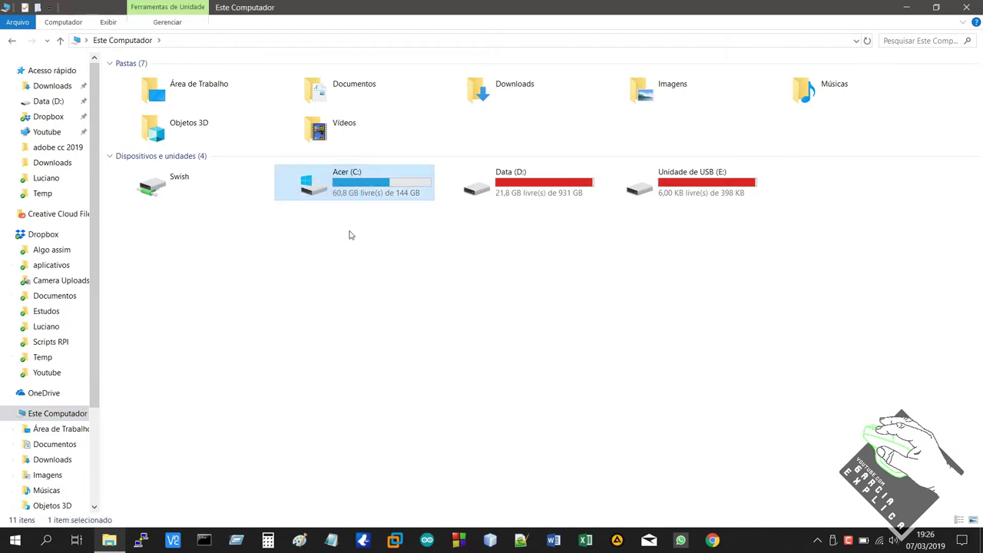
pyautogui.click(344, 227)
pyautogui.click(341, 192)
pyautogui.click(333, 220)
pyautogui.click(342, 191)
pyautogui.click(529, 187)
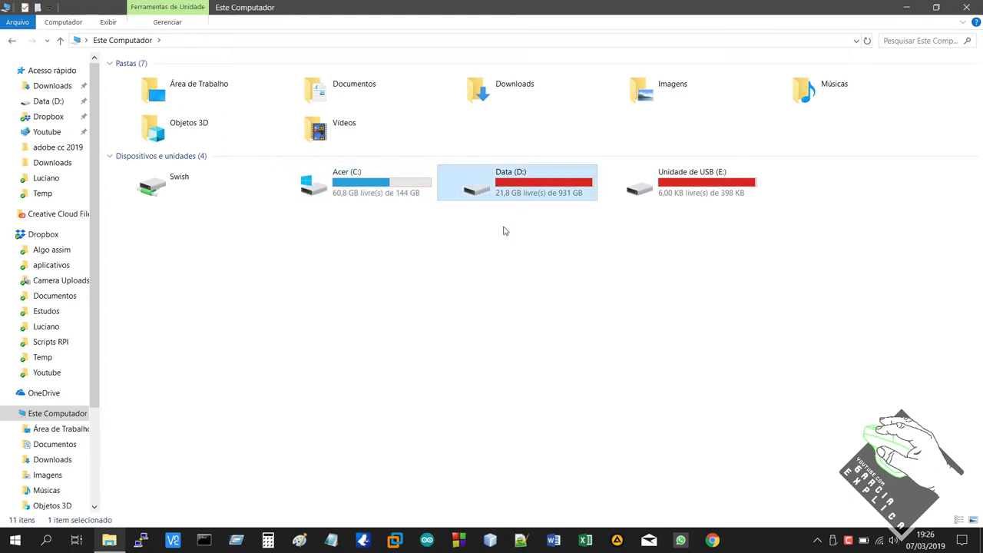
pyautogui.moveTo(504, 234); pyautogui.dragTo(522, 180)
pyautogui.click(513, 224)
pyautogui.moveTo(378, 237); pyautogui.dragTo(470, 180)
pyautogui.click(419, 233)
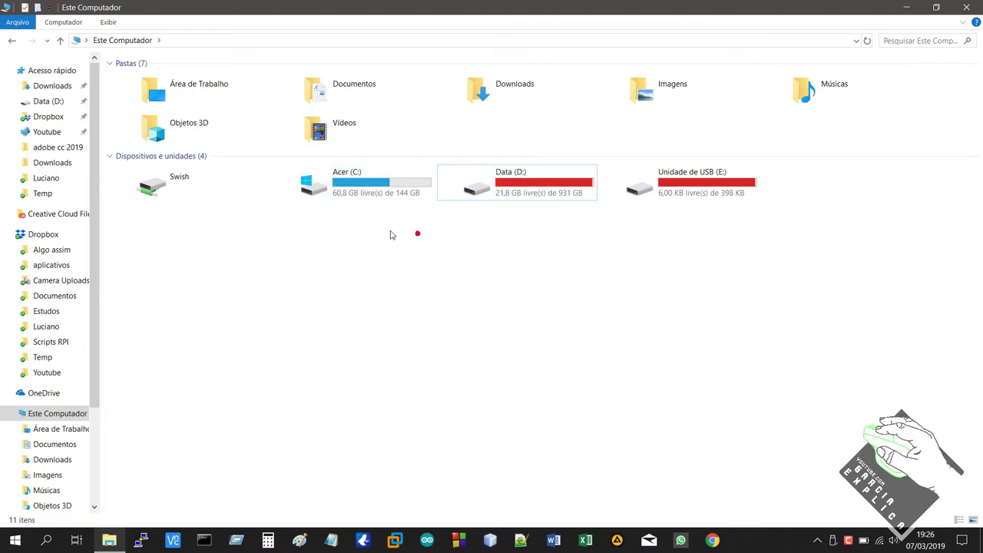
pyautogui.click(373, 196)
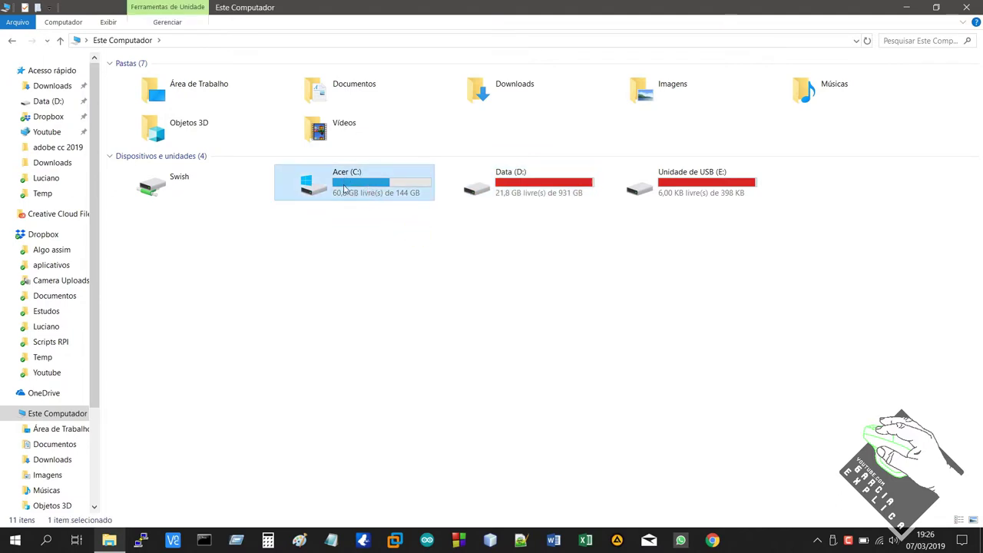
pyautogui.moveTo(351, 194)
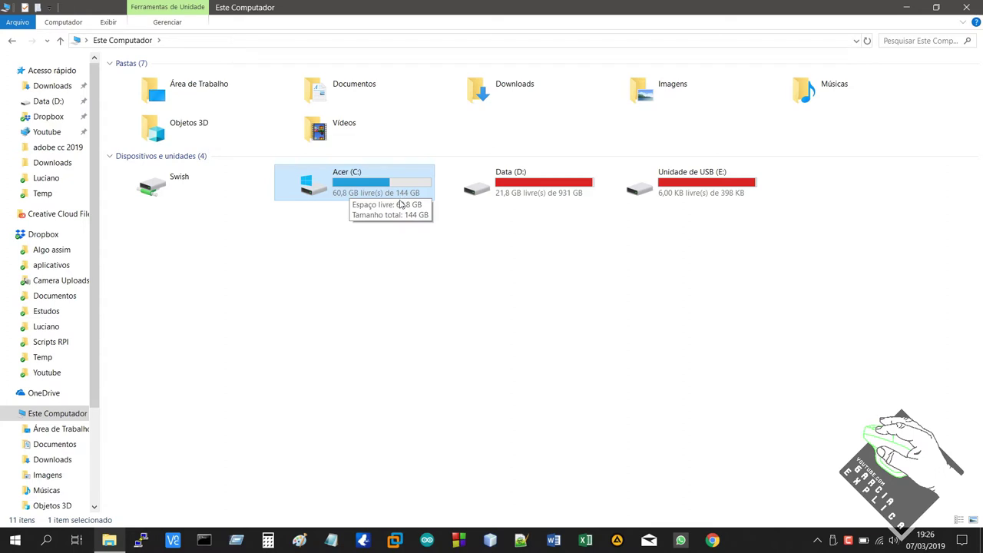
pyautogui.click(394, 236)
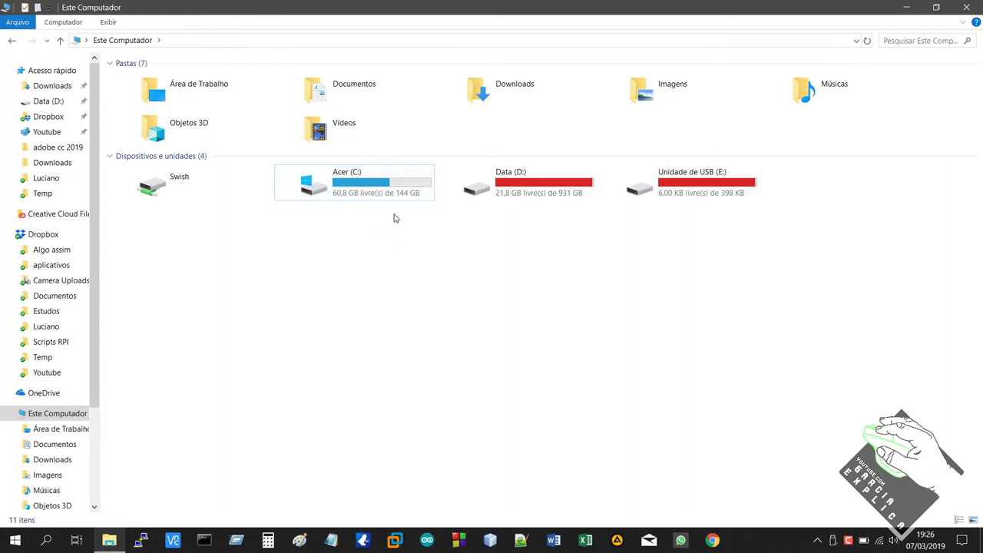
pyautogui.moveTo(394, 215); pyautogui.dragTo(421, 187)
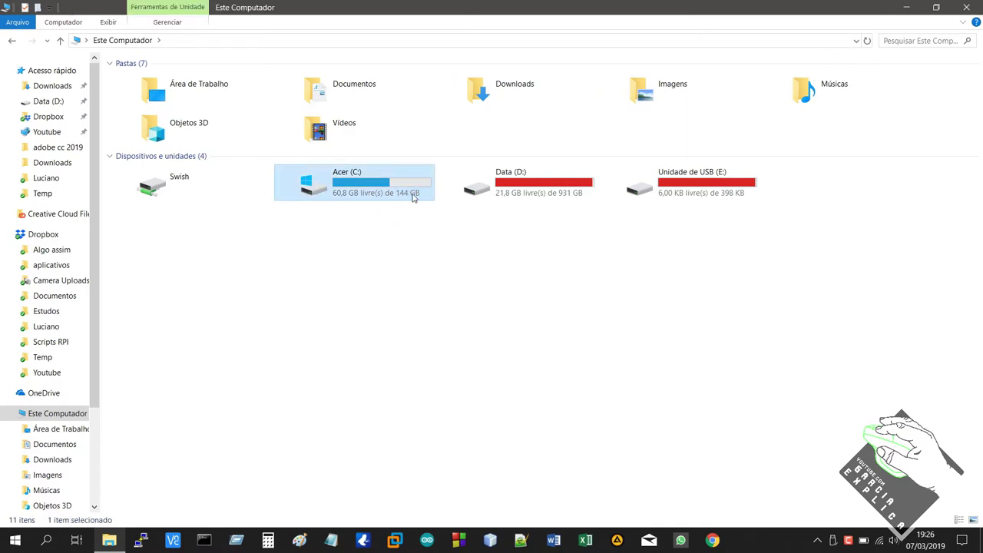
pyautogui.click(388, 219)
pyautogui.click(906, 7)
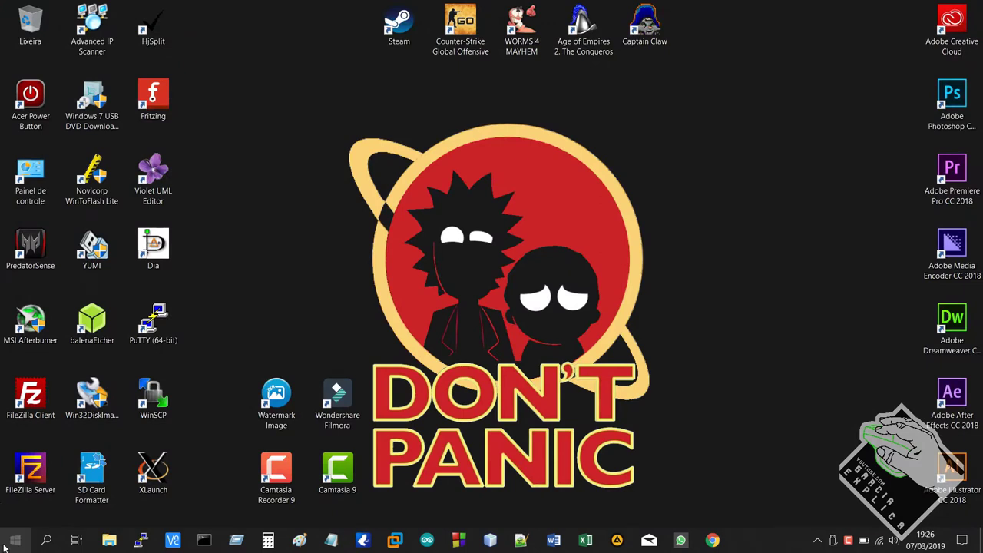
# Step: Open Gerenciador de Dispositivos
pyautogui.rightClick(15, 537)
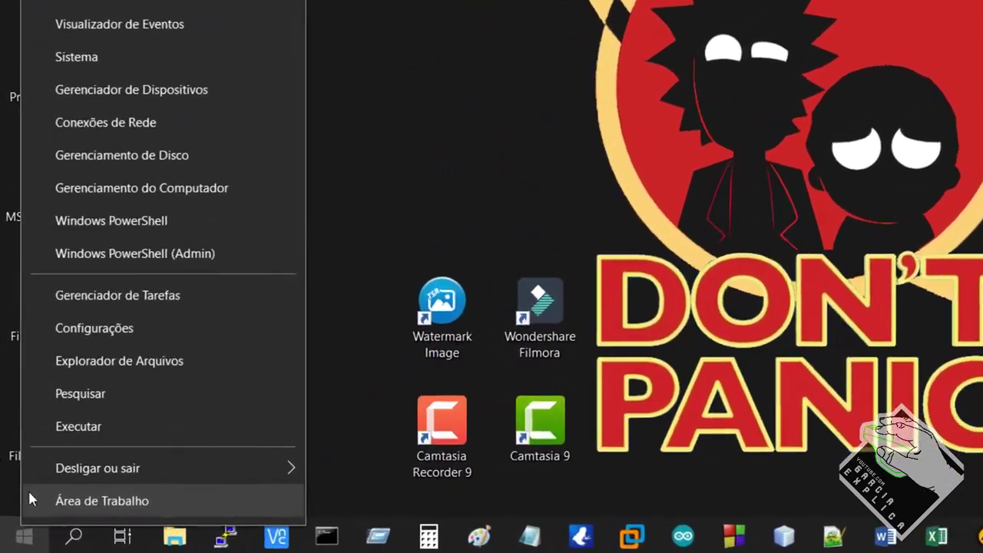
pyautogui.moveTo(22, 494)
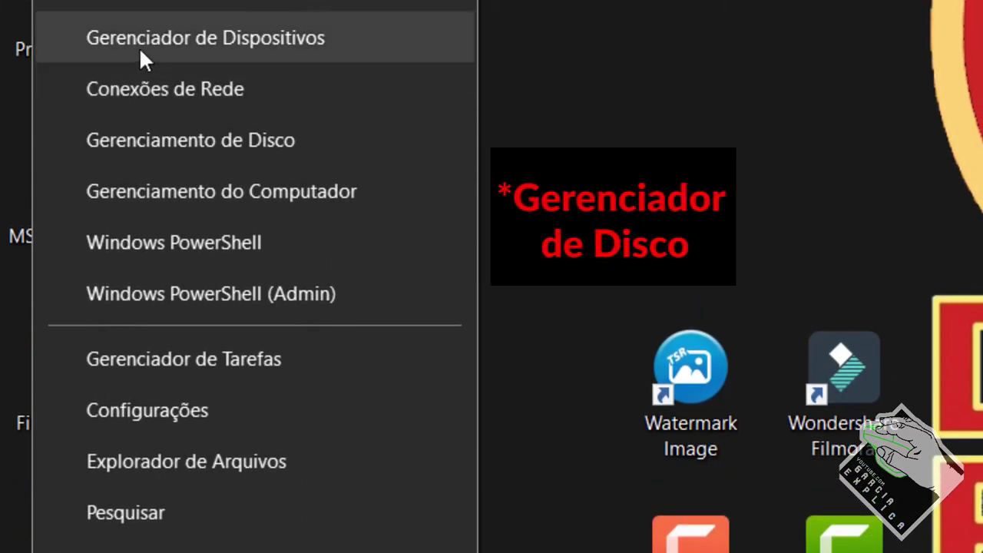
pyautogui.click(139, 47)
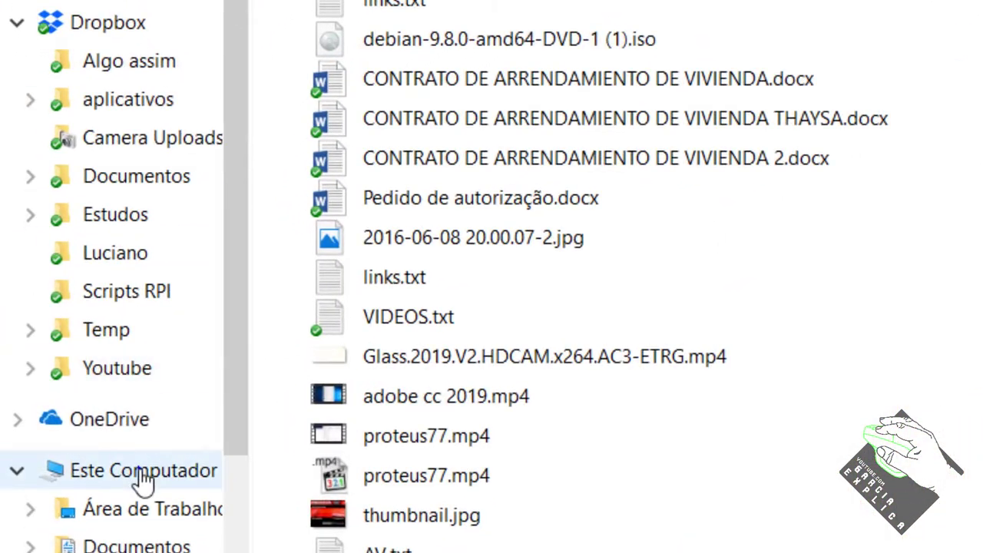
# Step: Open the computer management console through the Gerenciar option of Este Computador and close the Gerenciador de Dispositivos window
pyautogui.rightClick(143, 480)
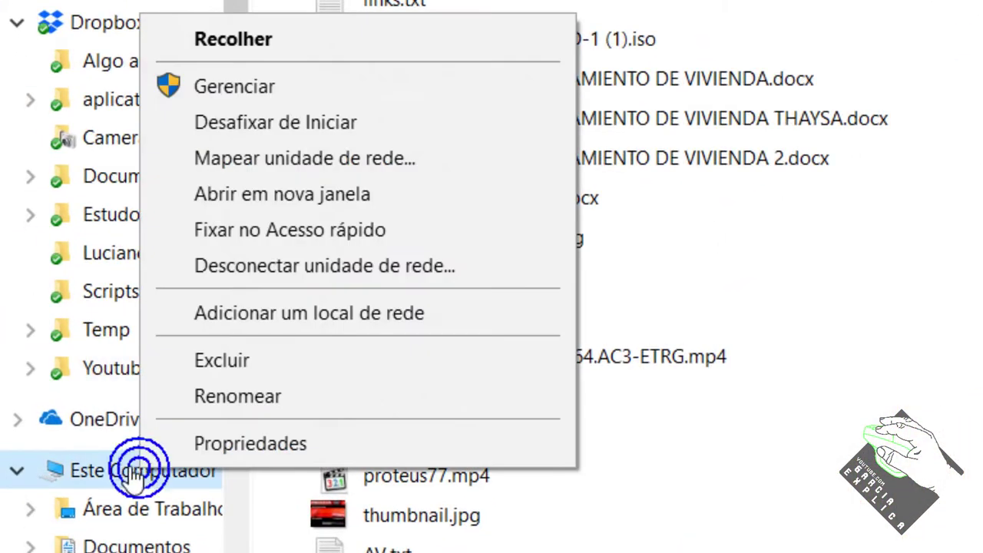
pyautogui.click(232, 89)
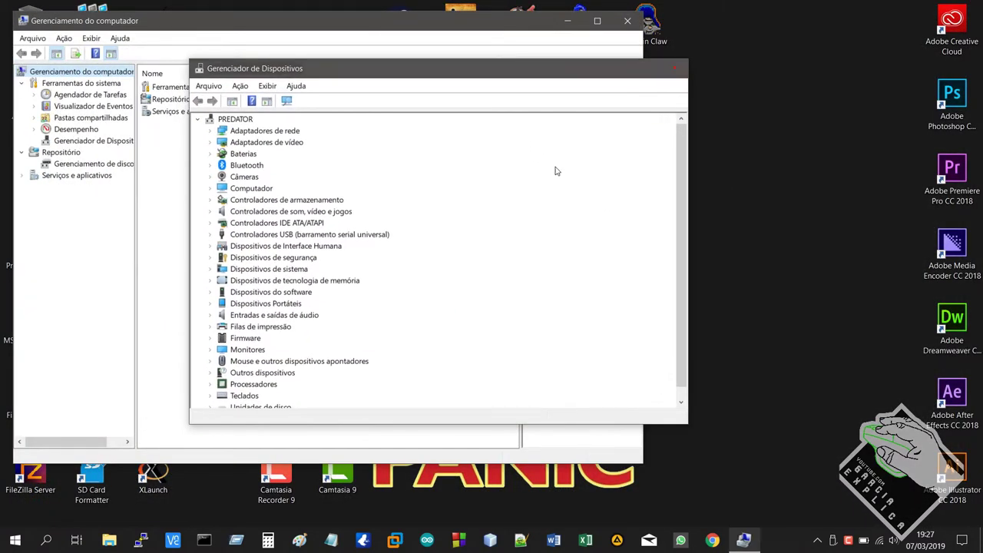
pyautogui.hotkey('alt', 'F4')
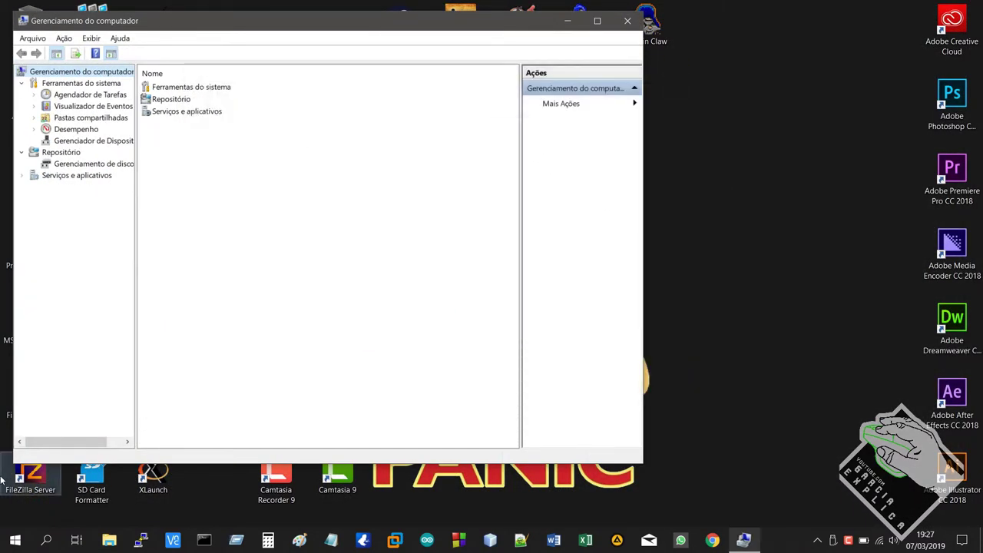
# Step: Display Gerenciamento de disco in the computer management console
pyautogui.rightClick(14, 540)
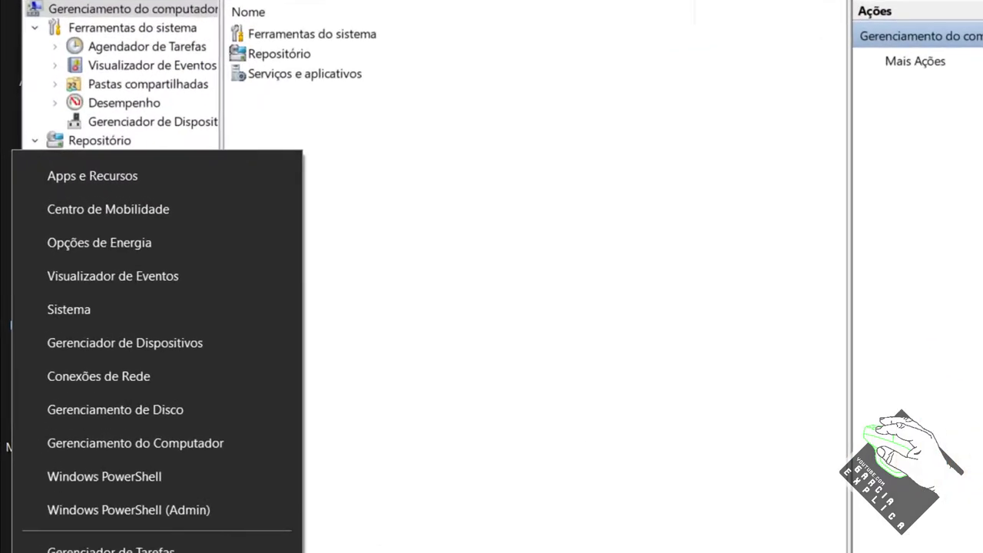
pyautogui.click(98, 319)
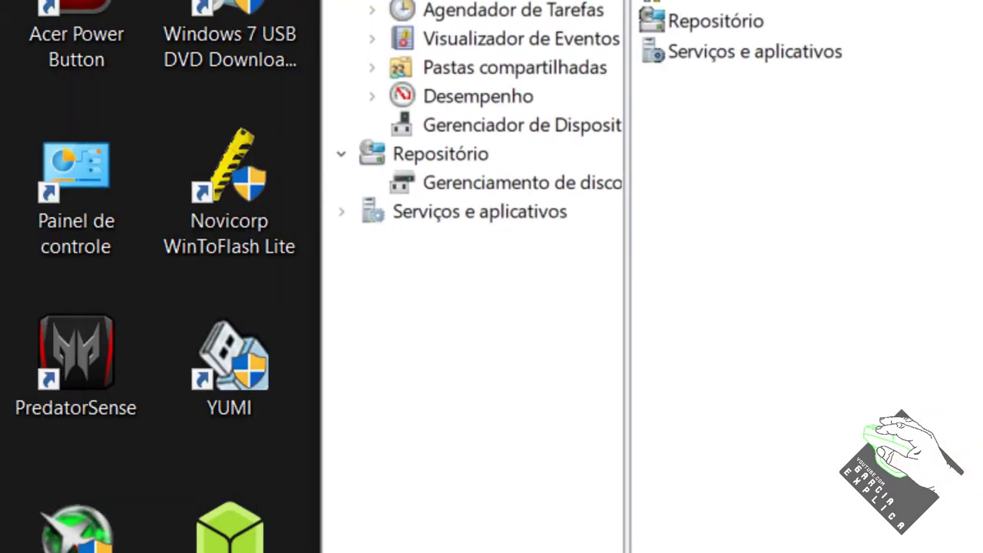
pyautogui.click(474, 187)
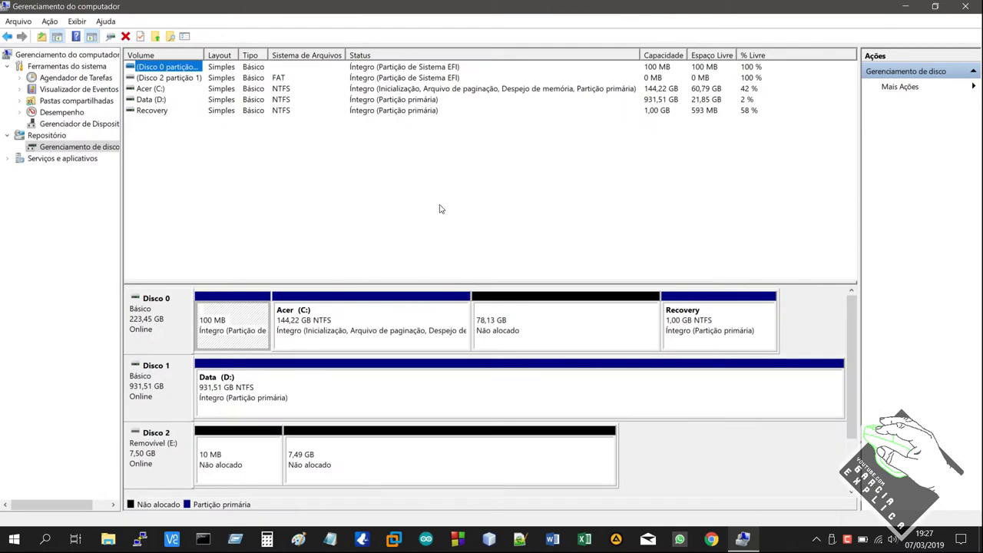
# Step: Start the Diminuir Volume operation for the Acer (C:) partition on Disco 0 and move its dialog higher up
pyautogui.click(428, 322)
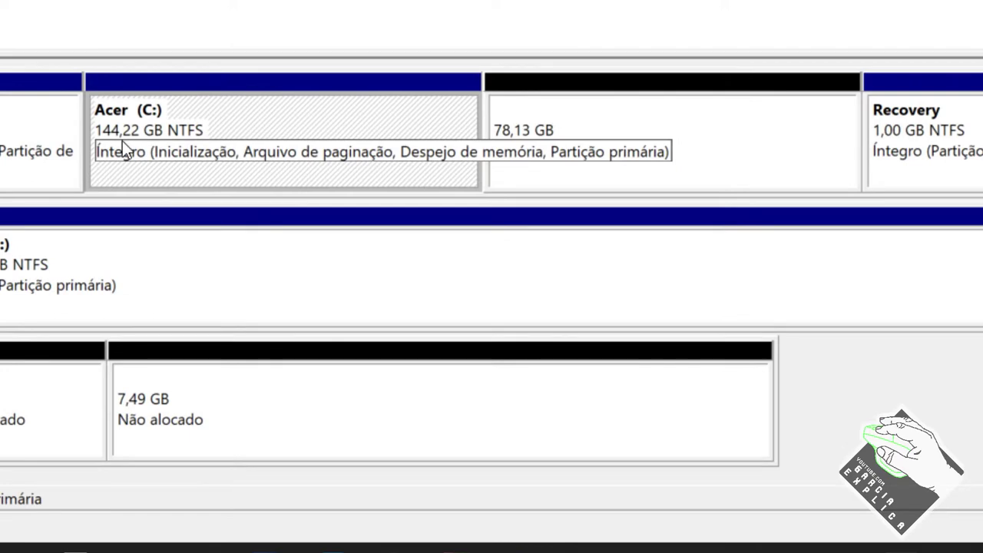
pyautogui.click(510, 140)
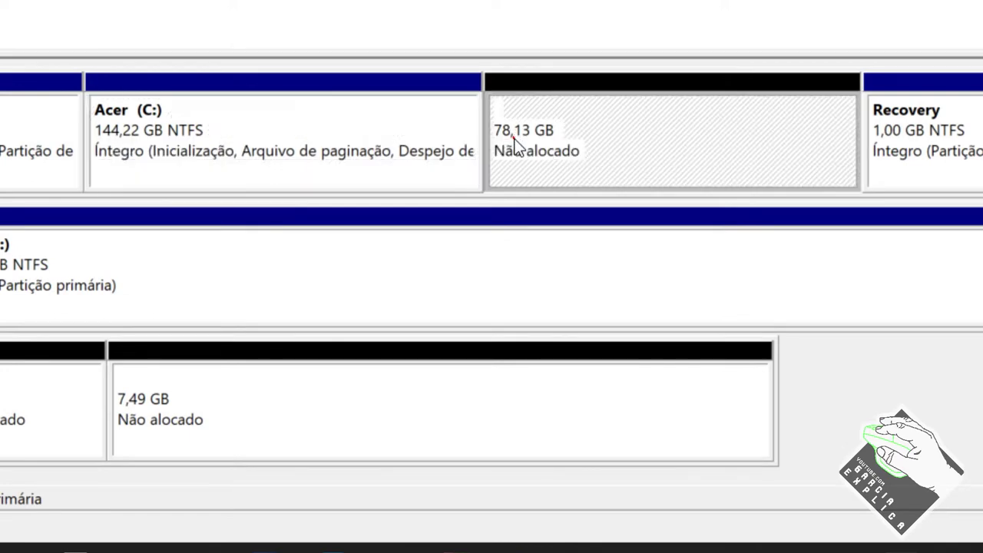
pyautogui.click(522, 108)
pyautogui.click(371, 125)
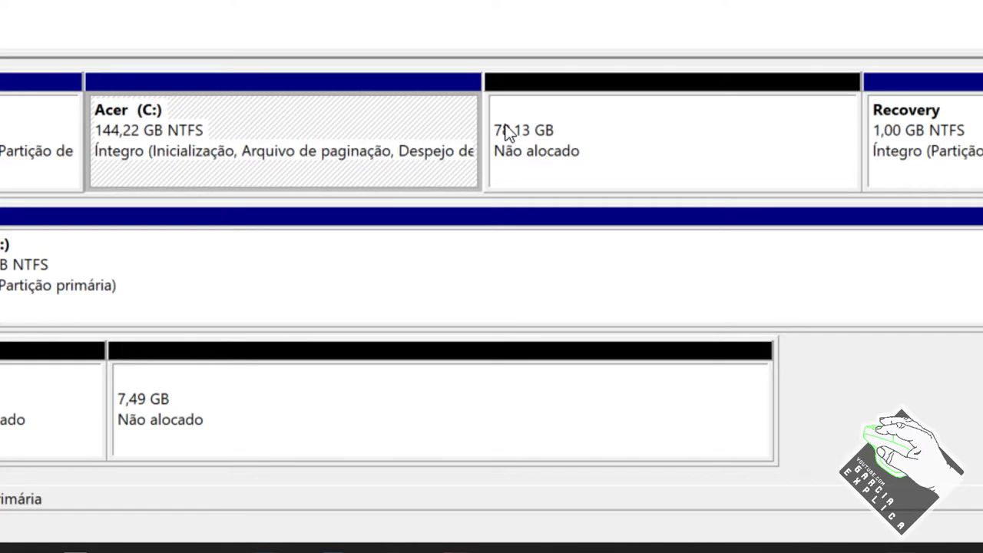
pyautogui.rightClick(390, 111)
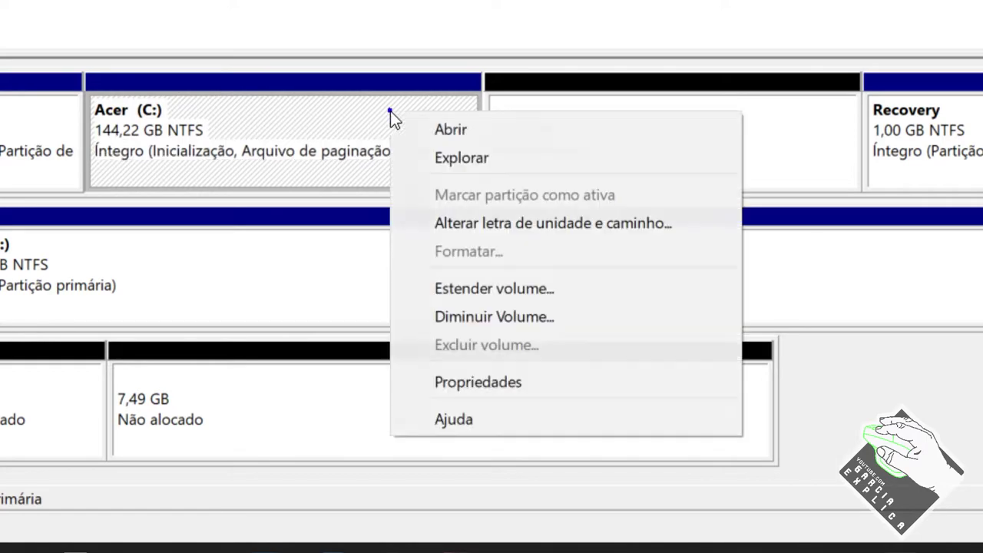
pyautogui.click(449, 311)
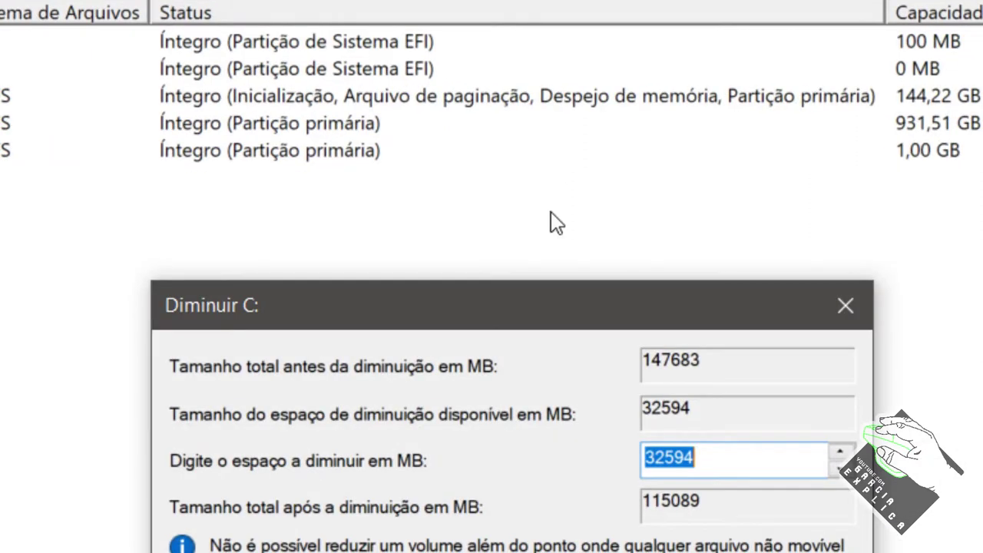
pyautogui.moveTo(521, 308); pyautogui.dragTo(481, 93)
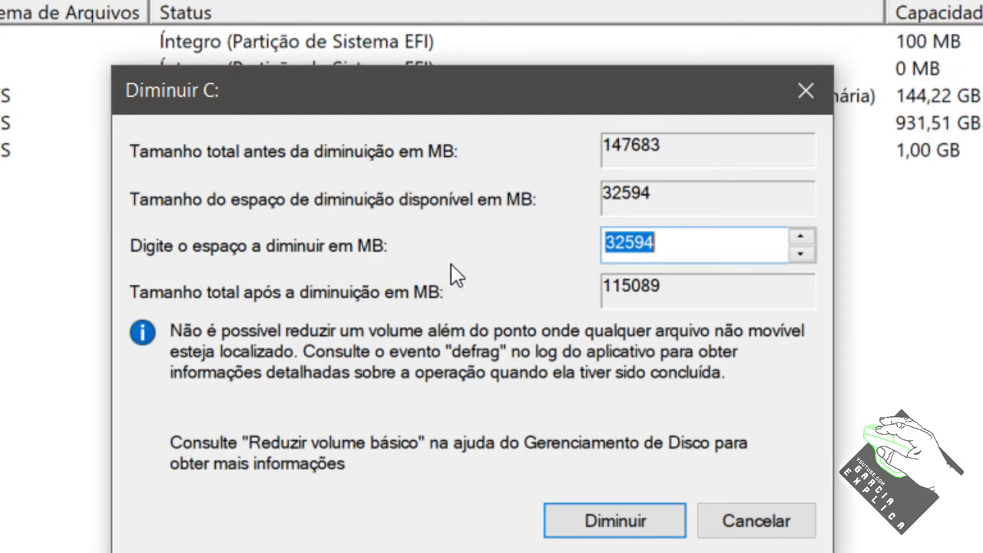
# Step: Set the amount of space to shrink from C: to 32592 MB
pyautogui.click(619, 243)
pyautogui.moveTo(647, 242); pyautogui.dragTo(575, 248)
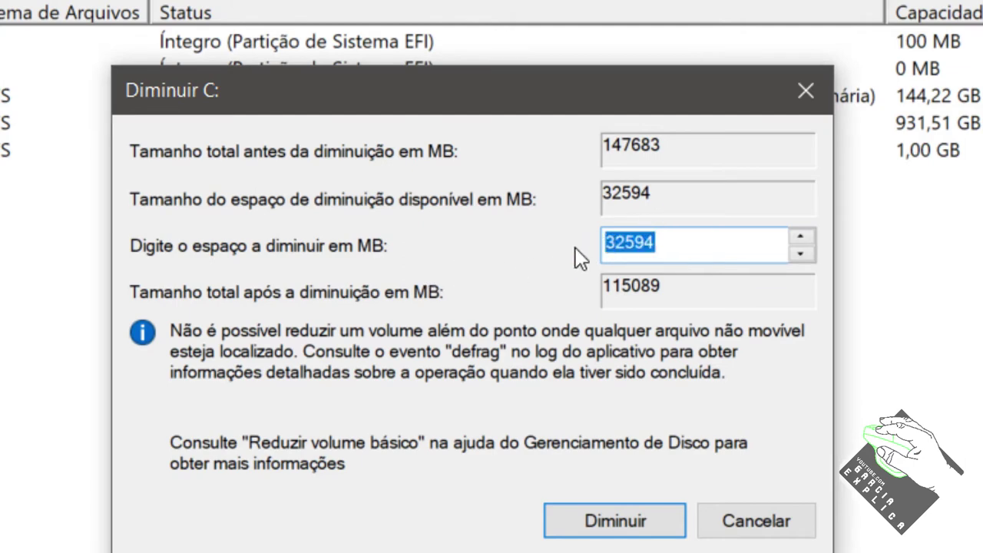
pyautogui.click(798, 254)
pyautogui.click(799, 254)
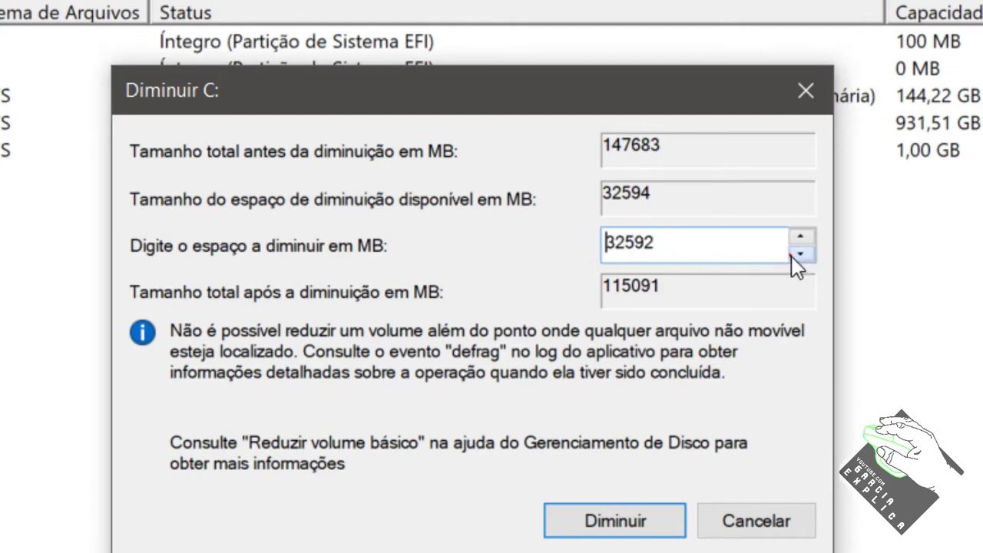
# Step: Try to enter the letter "a" in the space-to-shrink value for C:
pyautogui.click(628, 246)
pyautogui.moveTo(653, 243); pyautogui.dragTo(624, 244)
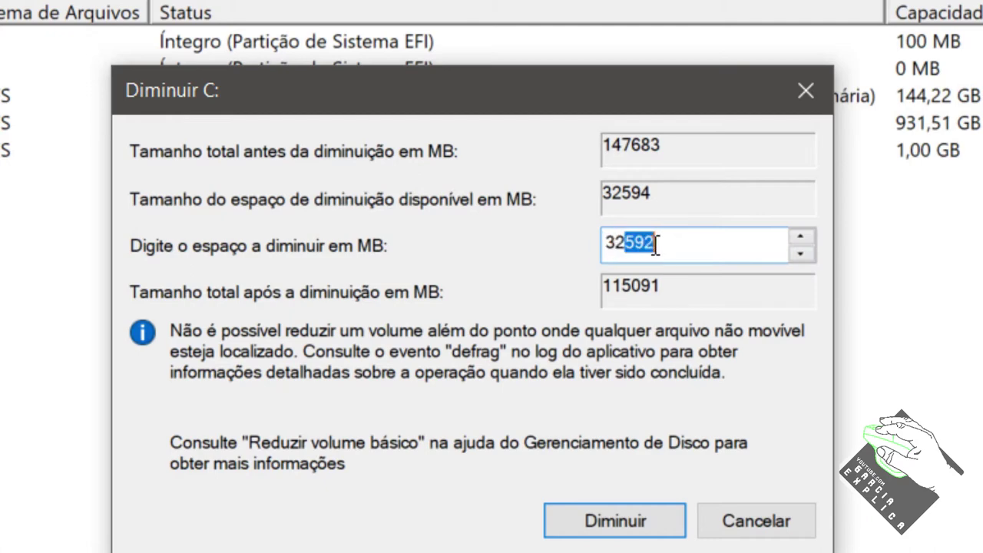
pyautogui.click(638, 243)
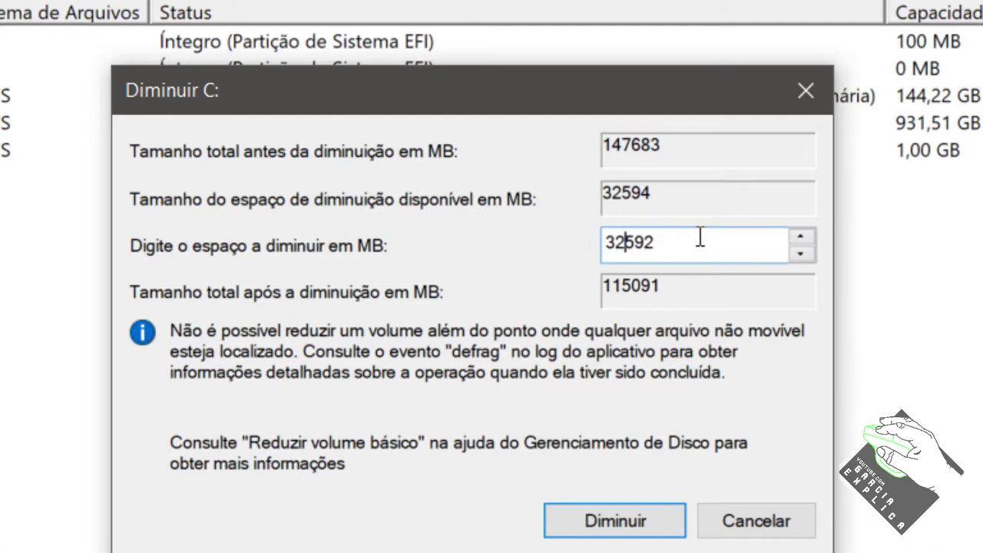
pyautogui.press('a')
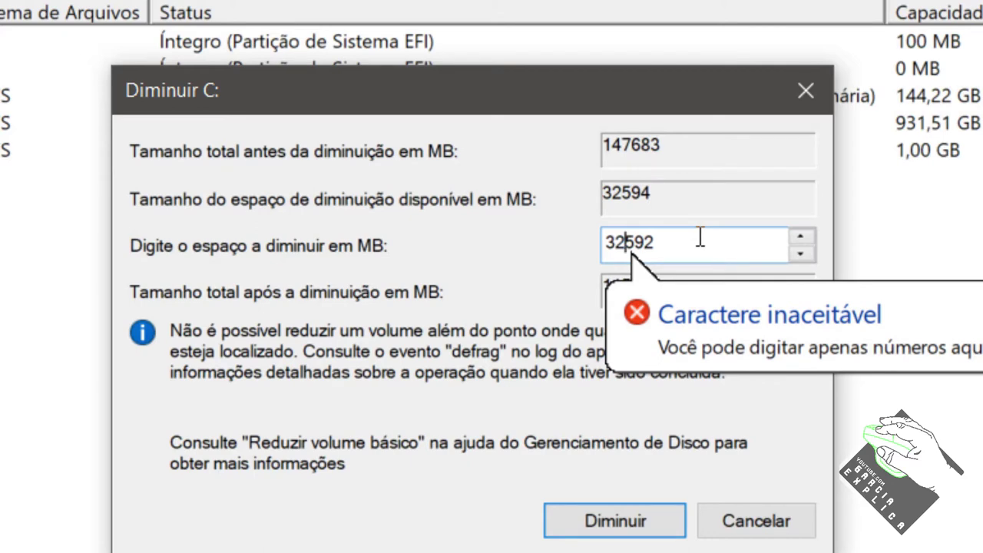
pyautogui.press('Right')
pyautogui.press('Right')
pyautogui.press('Right')
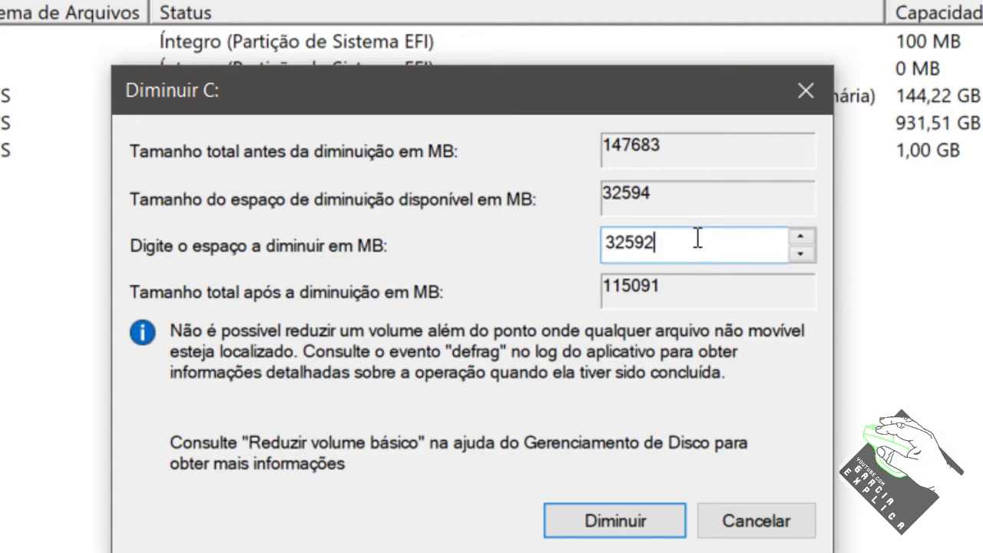
pyautogui.moveTo(688, 238); pyautogui.dragTo(606, 250)
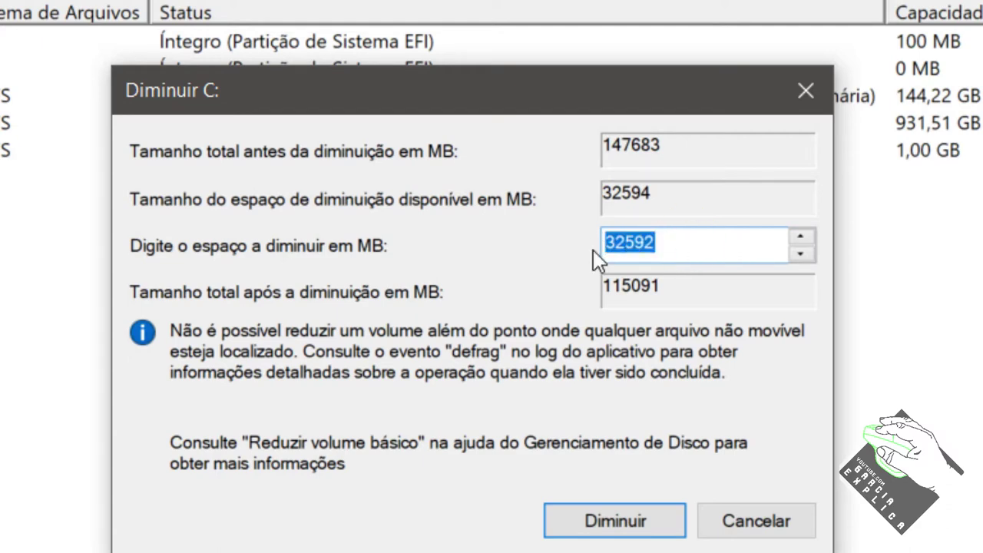
pyautogui.click(632, 249)
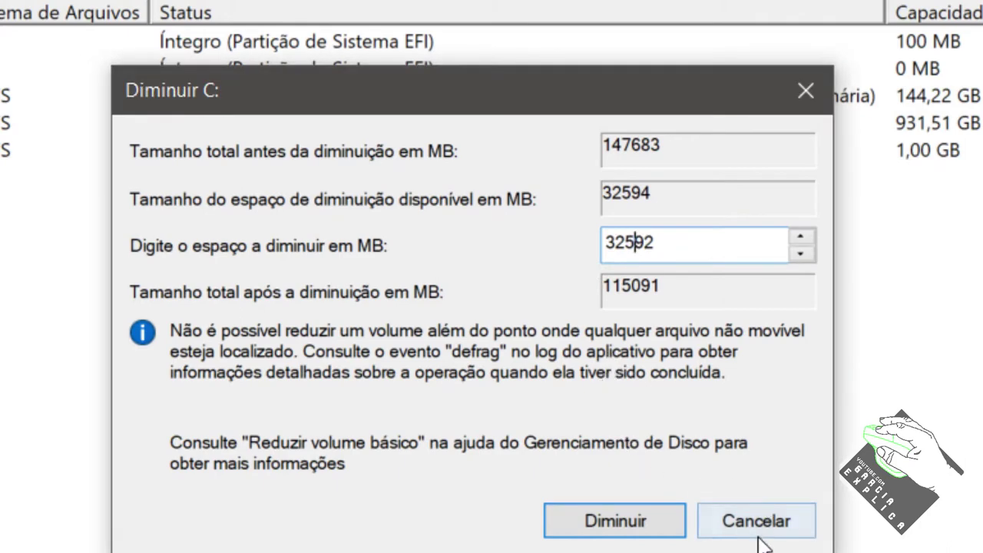
# Step: Cancel the Diminuir C: dialog without shrinking the volume
pyautogui.doubleClick(678, 233)
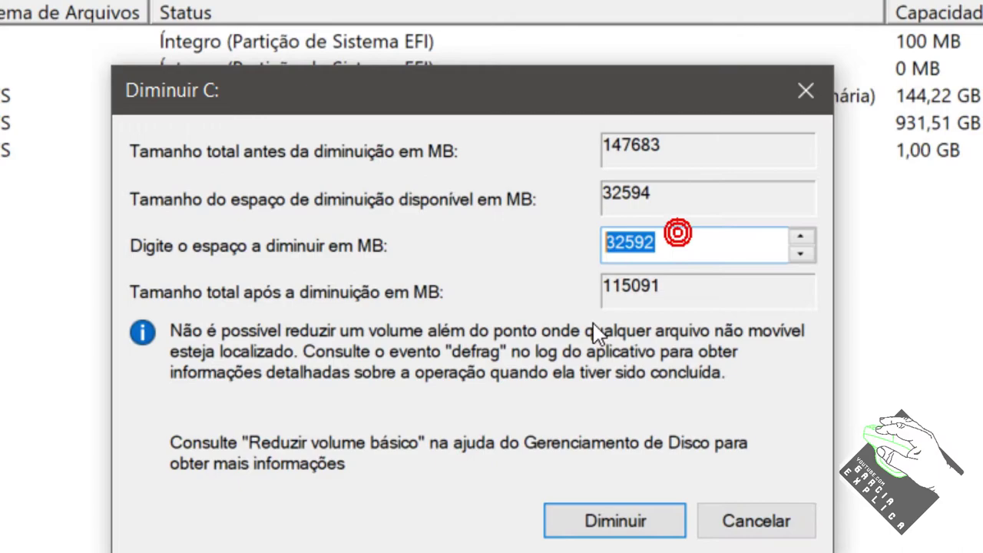
pyautogui.click(713, 516)
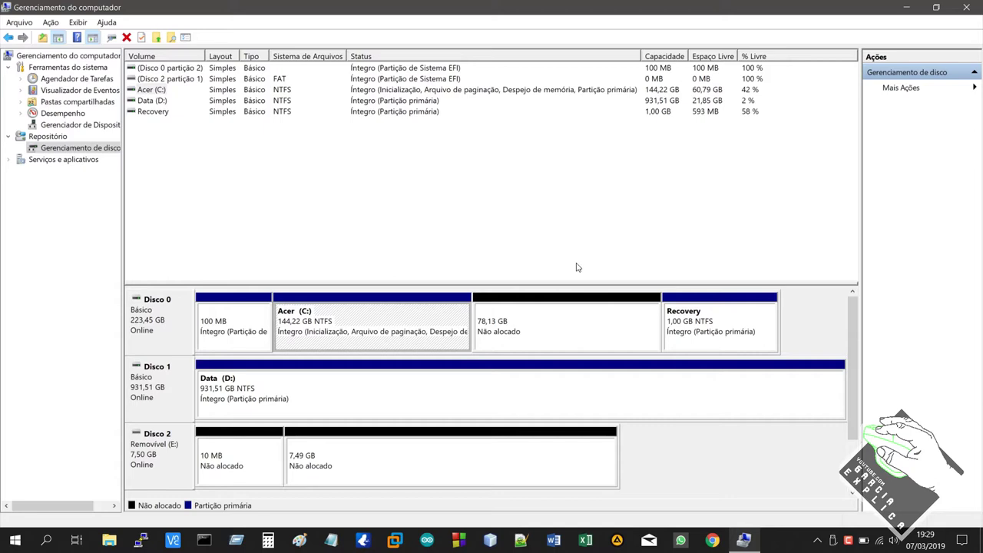
# Step: Examine the unallocated space between Acer (C:) and Recovery on Disco 0, and close the computer management console
pyautogui.click(558, 321)
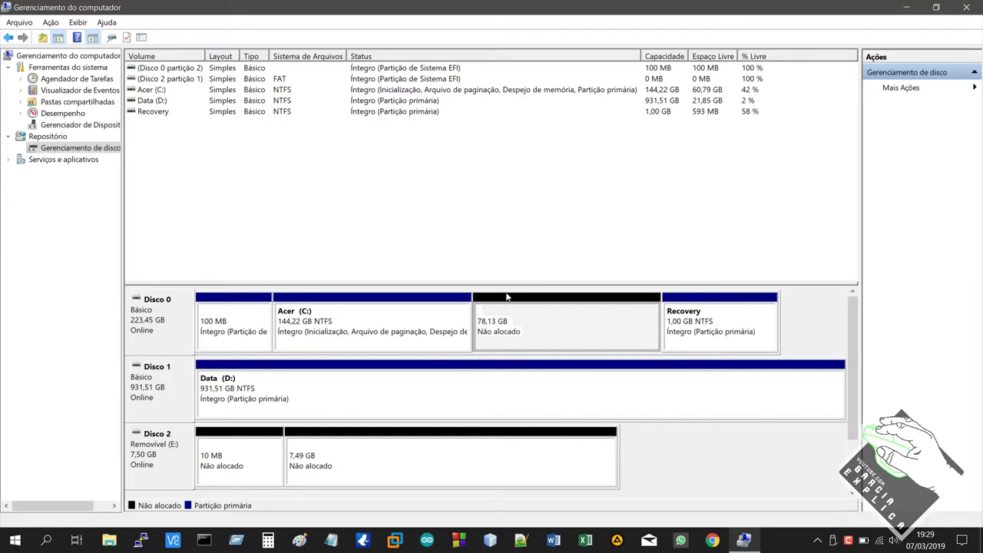
pyautogui.click(494, 259)
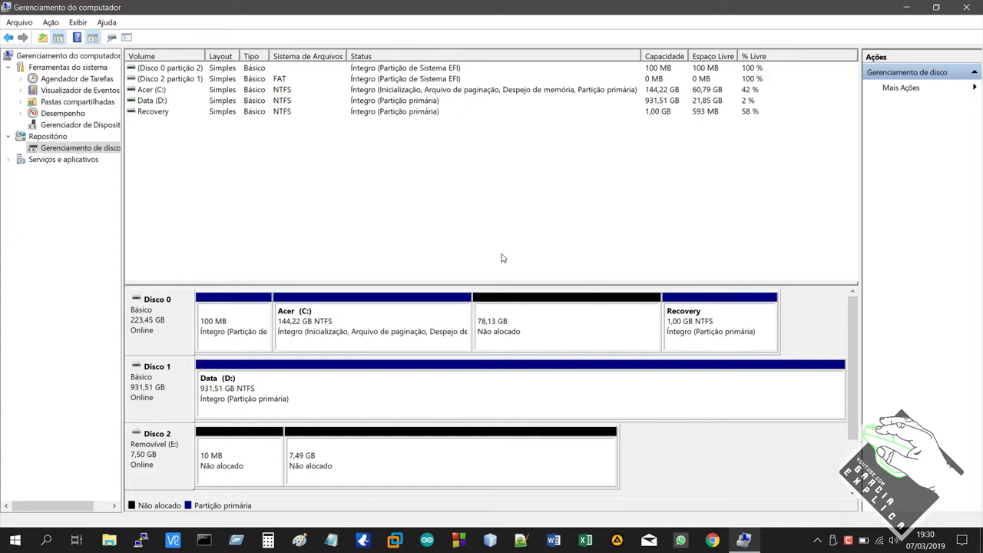
pyautogui.click(522, 332)
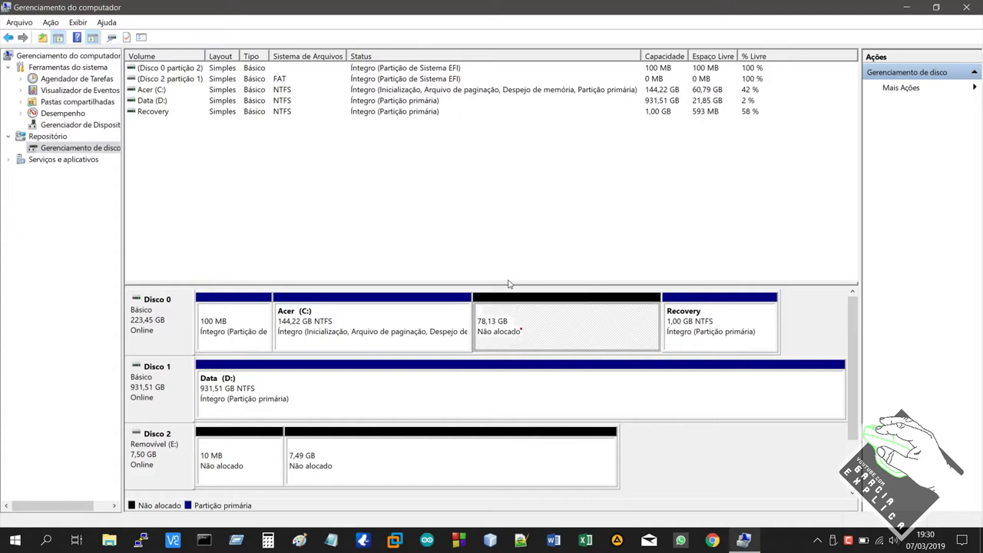
pyautogui.click(509, 261)
pyautogui.click(489, 315)
pyautogui.click(979, 5)
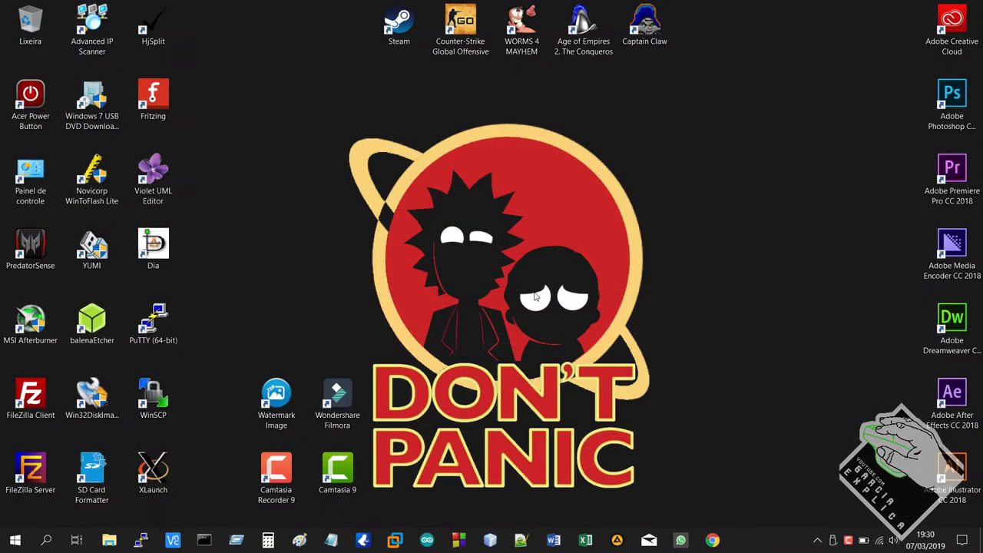
# Step: Launch balenaEtcher and YUMI from the desktop
pyautogui.click(102, 324)
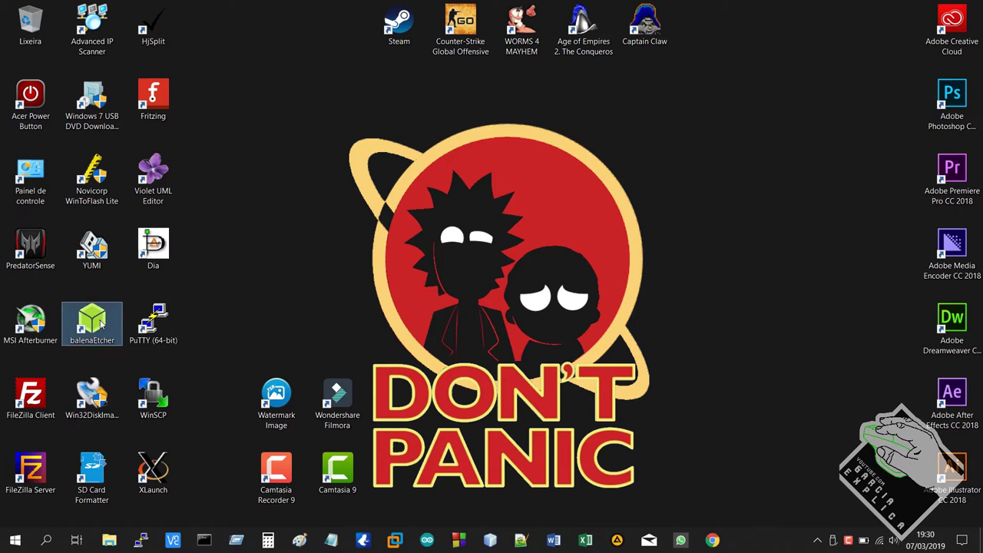
pyautogui.click(95, 202)
pyautogui.click(96, 252)
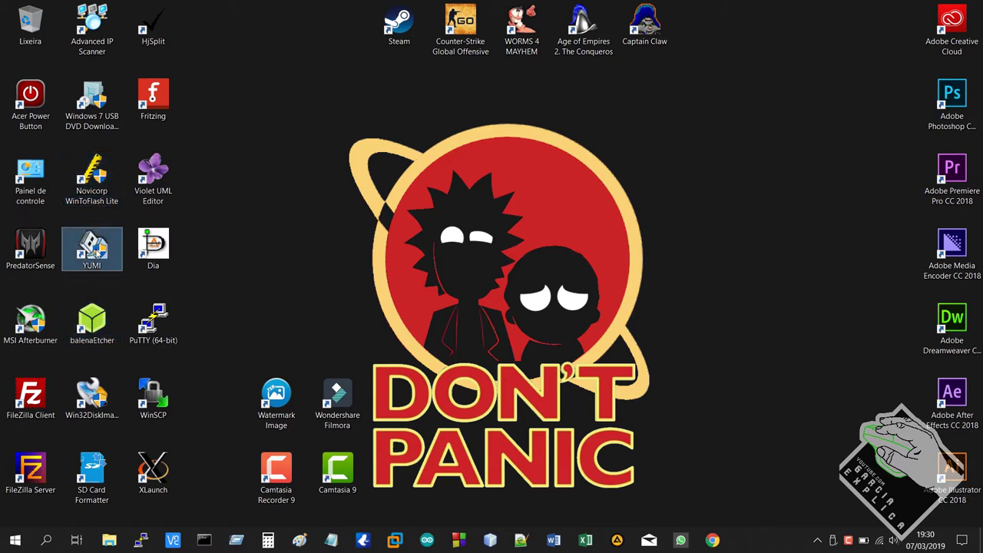
pyautogui.doubleClick(100, 250)
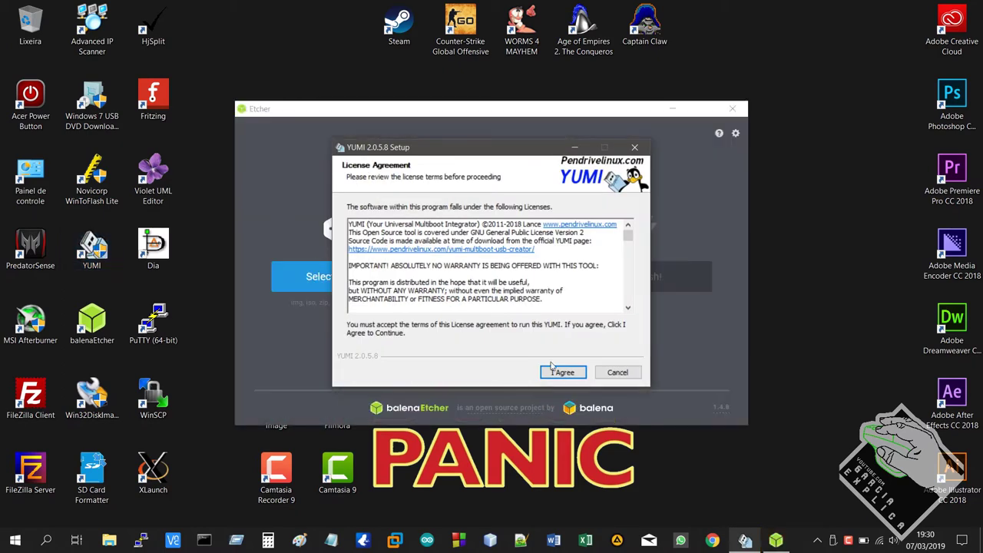
# Step: Accept the YUMI license agreement and select E:\ FAT FDD as the USB device
pyautogui.click(560, 372)
pyautogui.click(422, 222)
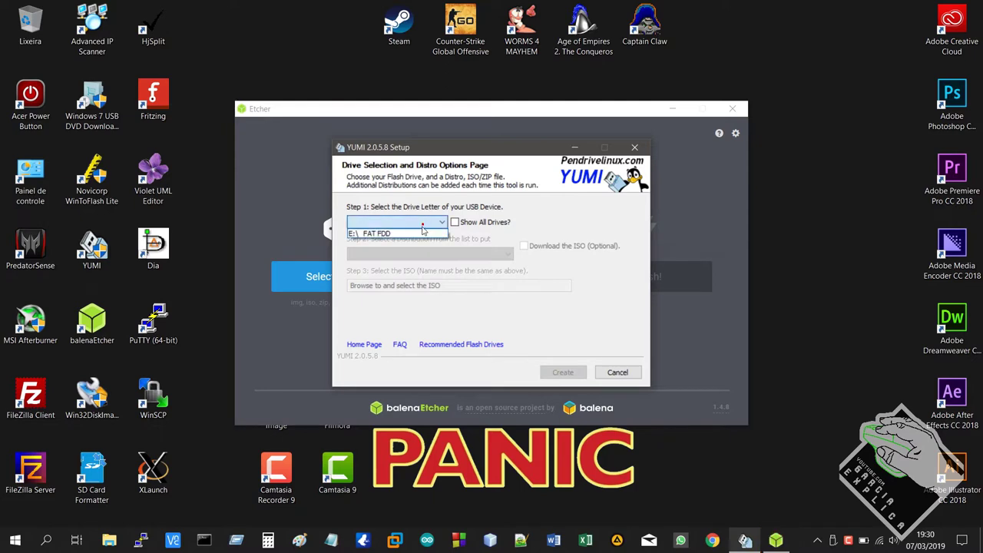
pyautogui.click(423, 232)
# Step: Select Edubuntu as the distribution for E:, look through the other distributions, and cancel the YUMI setup
pyautogui.click(424, 254)
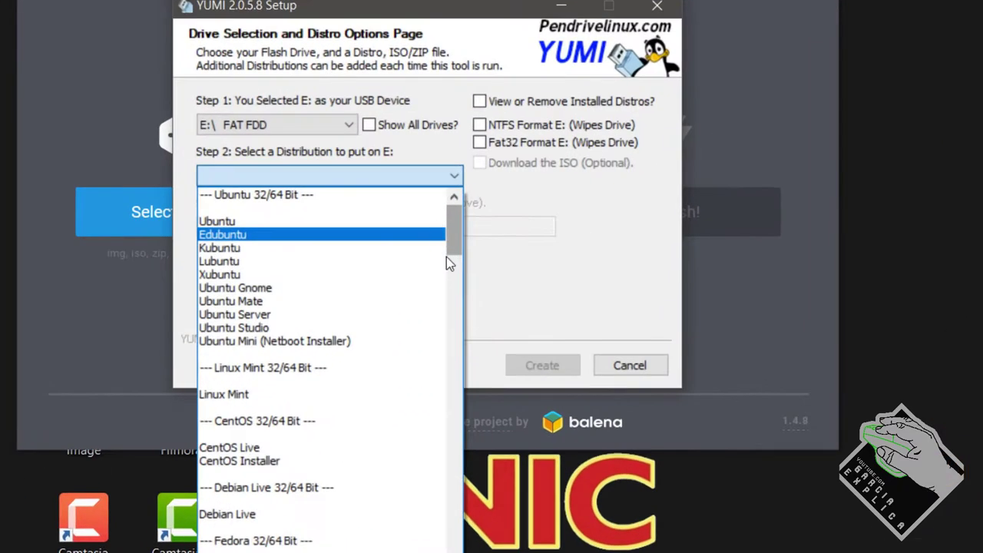
pyautogui.click(432, 234)
pyautogui.click(400, 173)
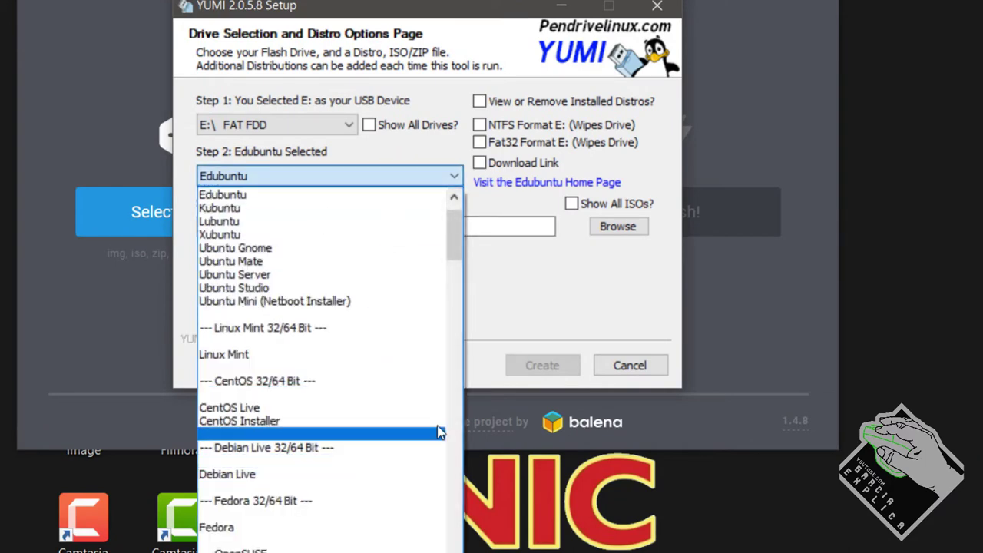
pyautogui.click(533, 274)
pyautogui.click(623, 362)
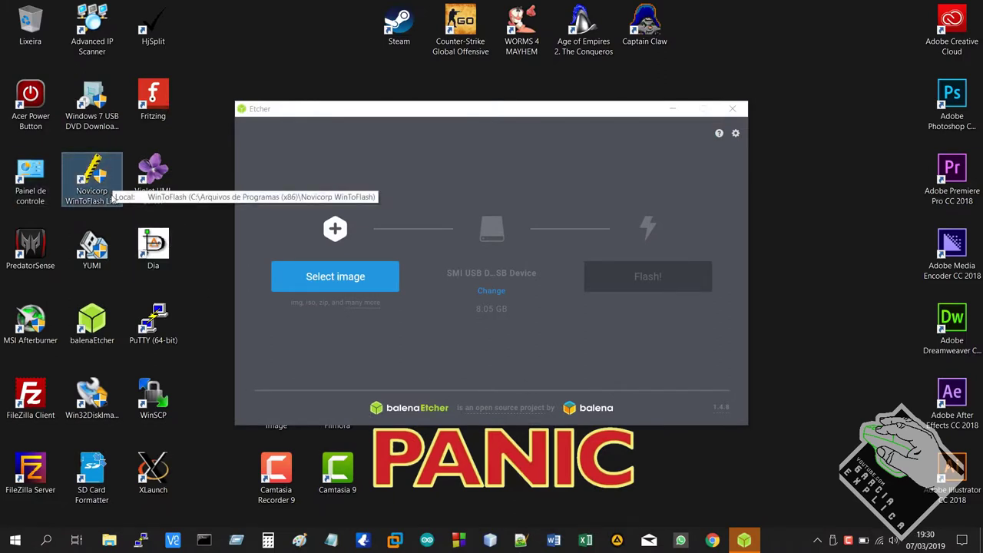
# Step: Reopen YUMI, accept its license agreement, and choose the E:\ FAT FDD drive again
pyautogui.doubleClick(106, 259)
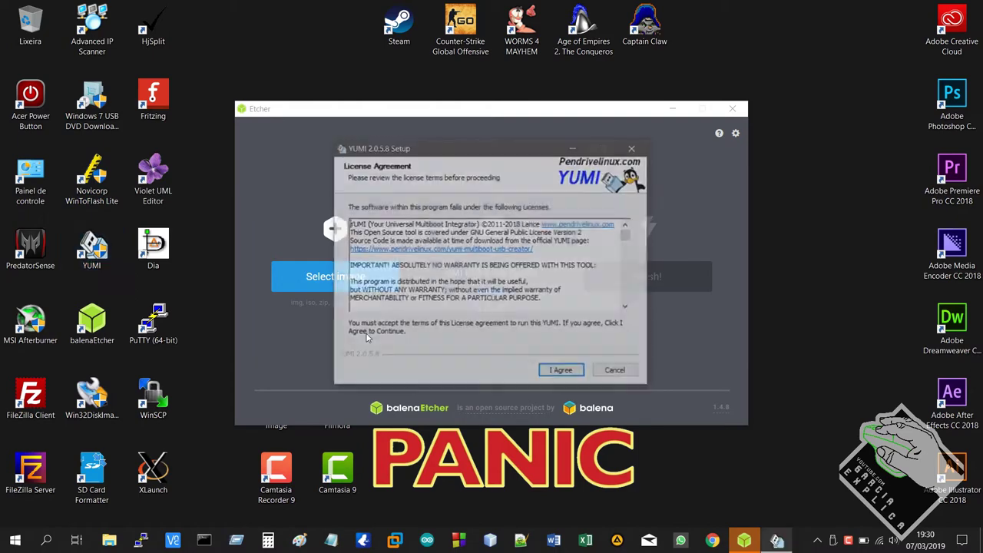
pyautogui.click(561, 373)
pyautogui.click(420, 222)
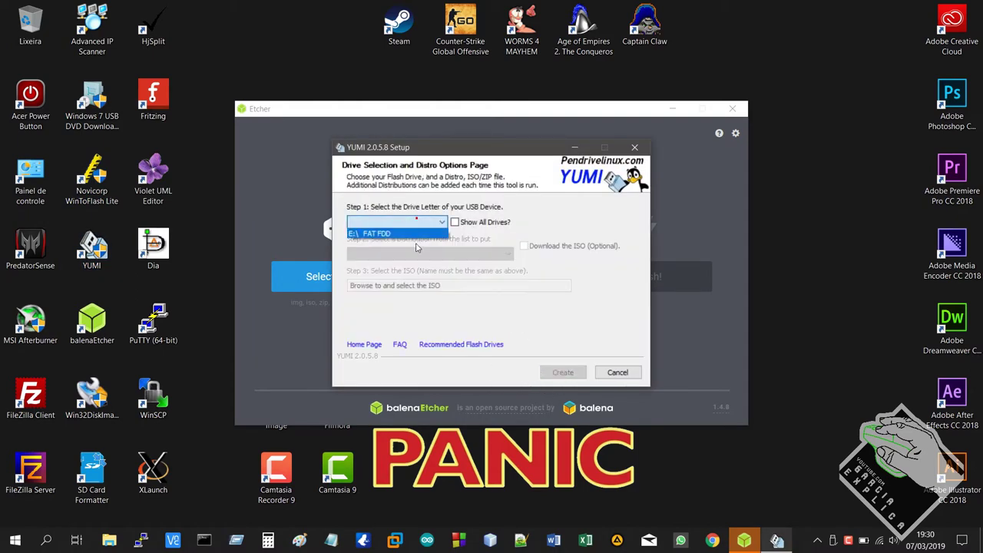
pyautogui.click(418, 235)
# Step: Choose Try Unlisted ISO (GRUB) as the distribution for E: and cancel the YUMI setup
pyautogui.click(446, 252)
pyautogui.moveTo(508, 280); pyautogui.dragTo(508, 495)
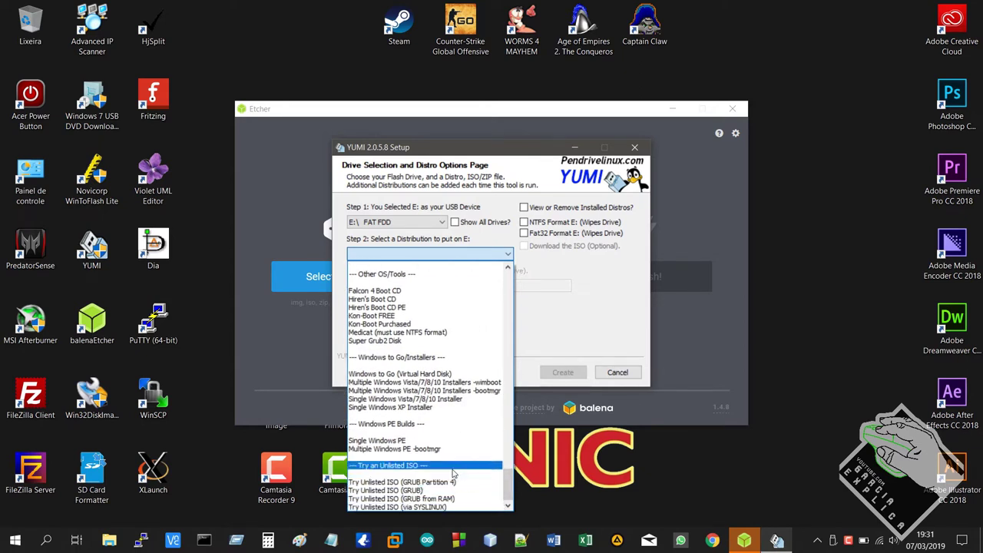
pyautogui.click(461, 491)
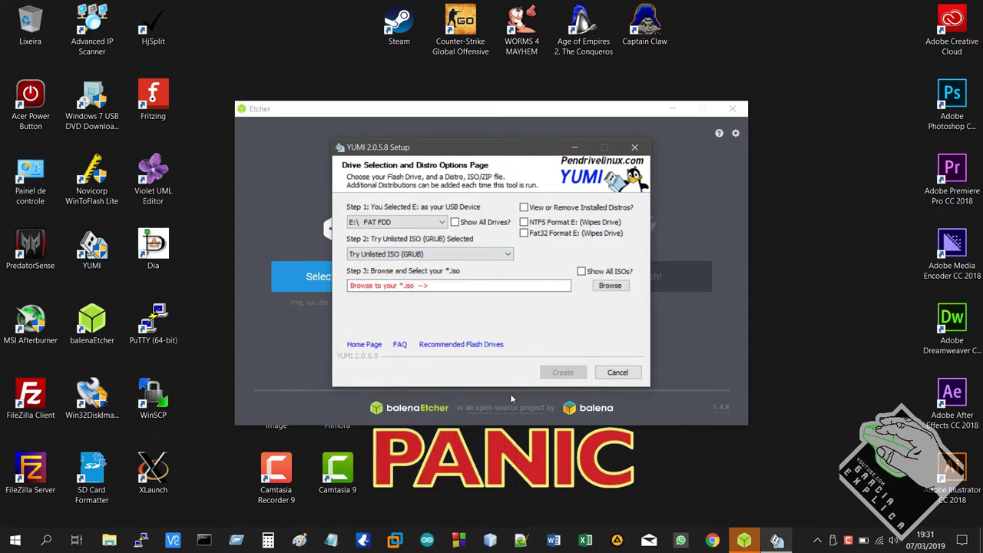
pyautogui.click(599, 371)
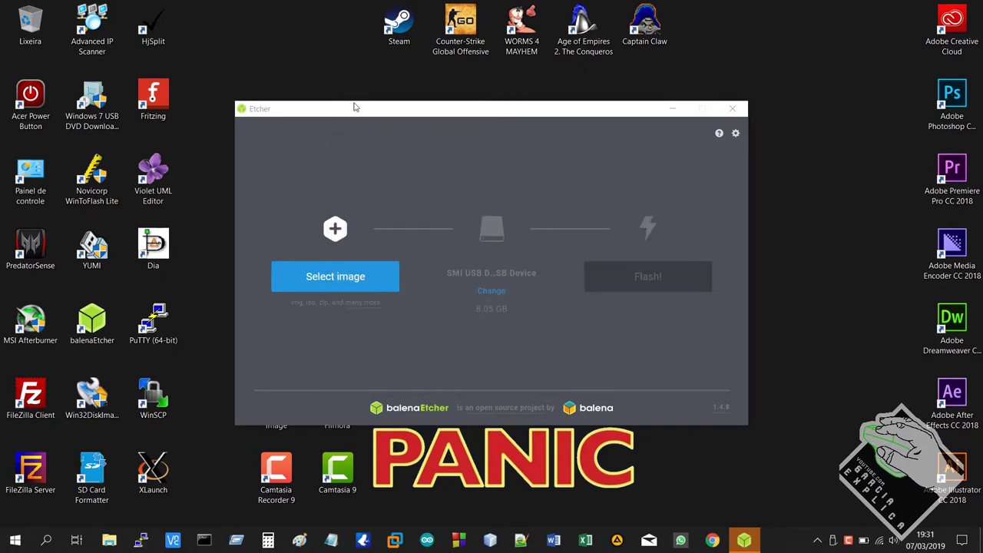
# Step: Move the Etcher window slightly higher and load debian-9.8.0-amd64-DVD-1 (1).iso from the Downloads folder as its image
pyautogui.moveTo(353, 108); pyautogui.dragTo(350, 82)
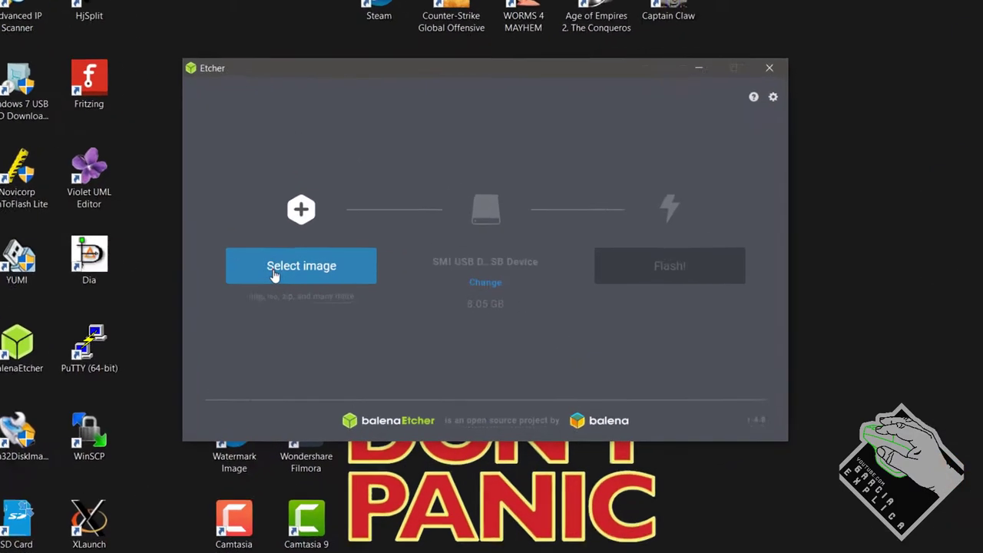
pyautogui.click(310, 261)
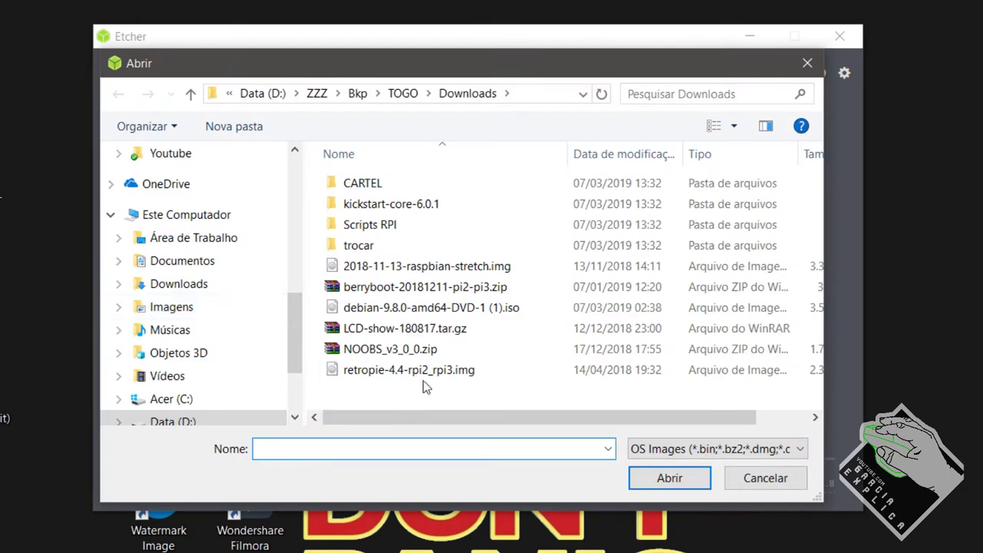
pyautogui.click(388, 311)
pyautogui.click(649, 484)
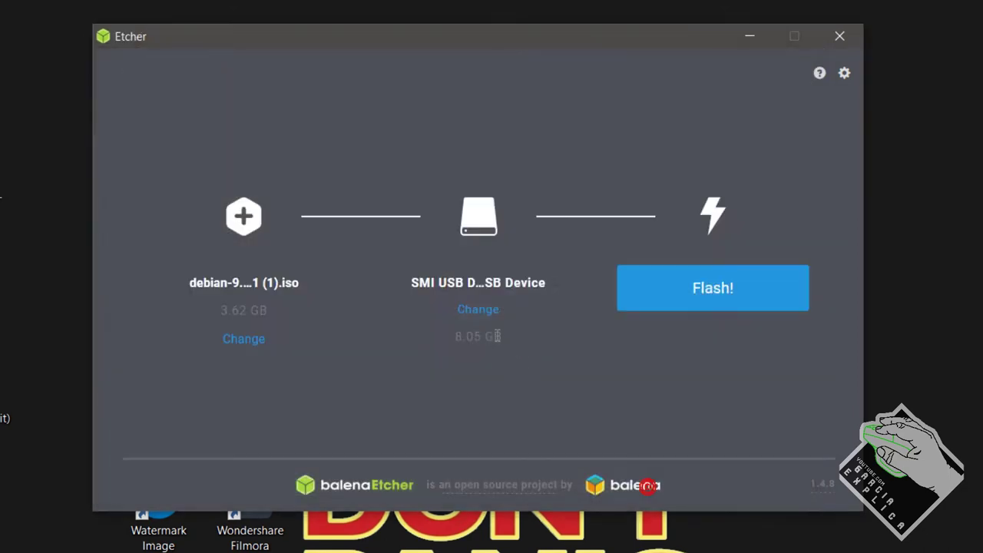
# Step: Check which USB drive is selected as the target in Etcher, and close Etcher without flashing
pyautogui.click(465, 311)
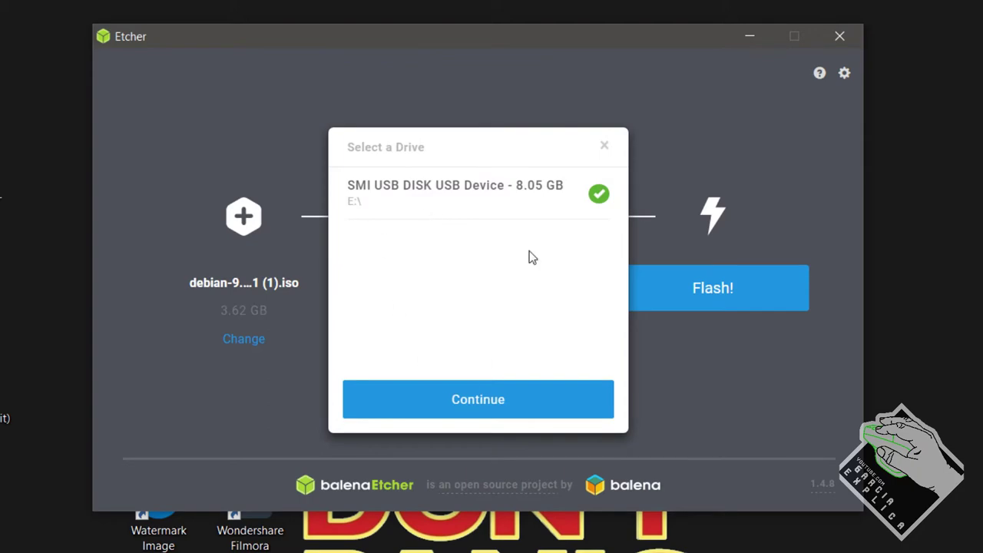
pyautogui.click(604, 145)
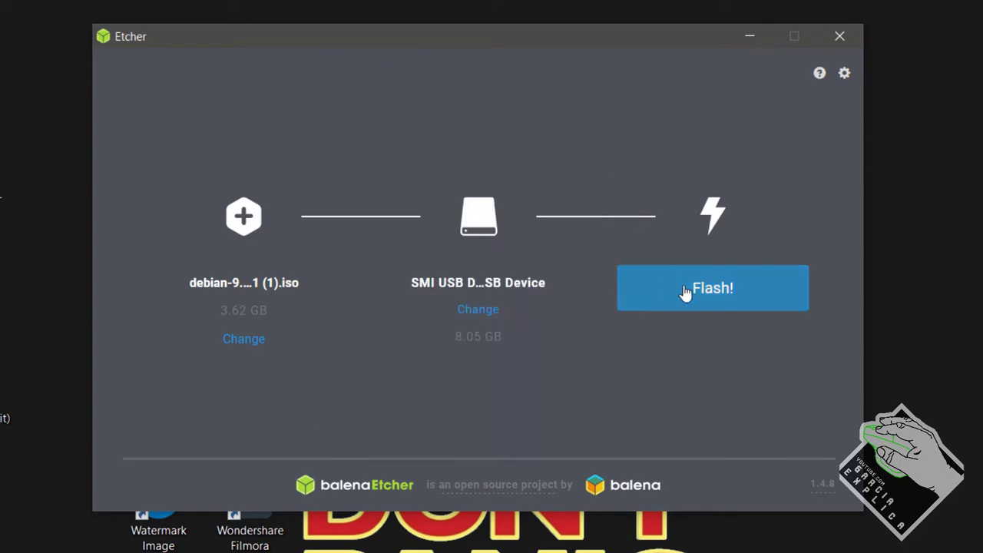
pyautogui.click(837, 36)
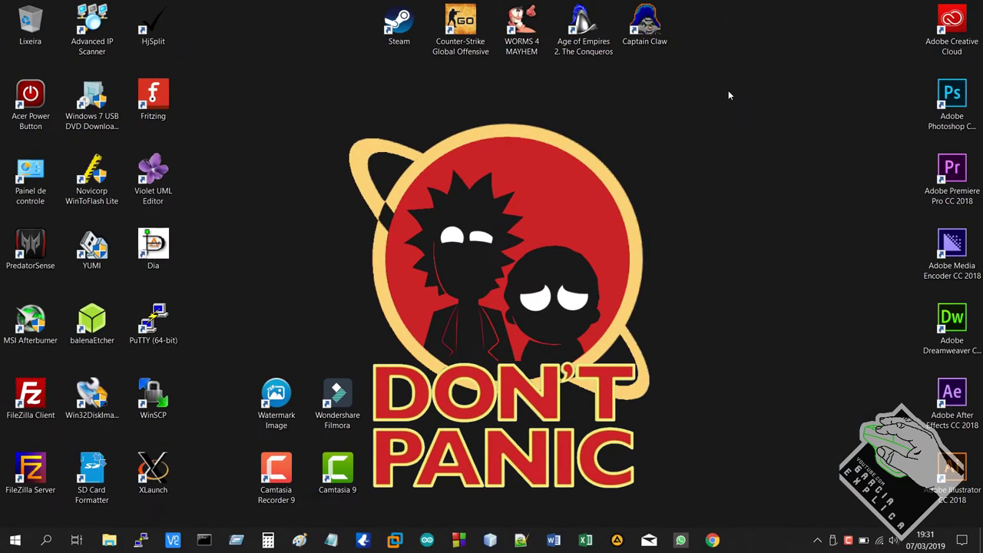